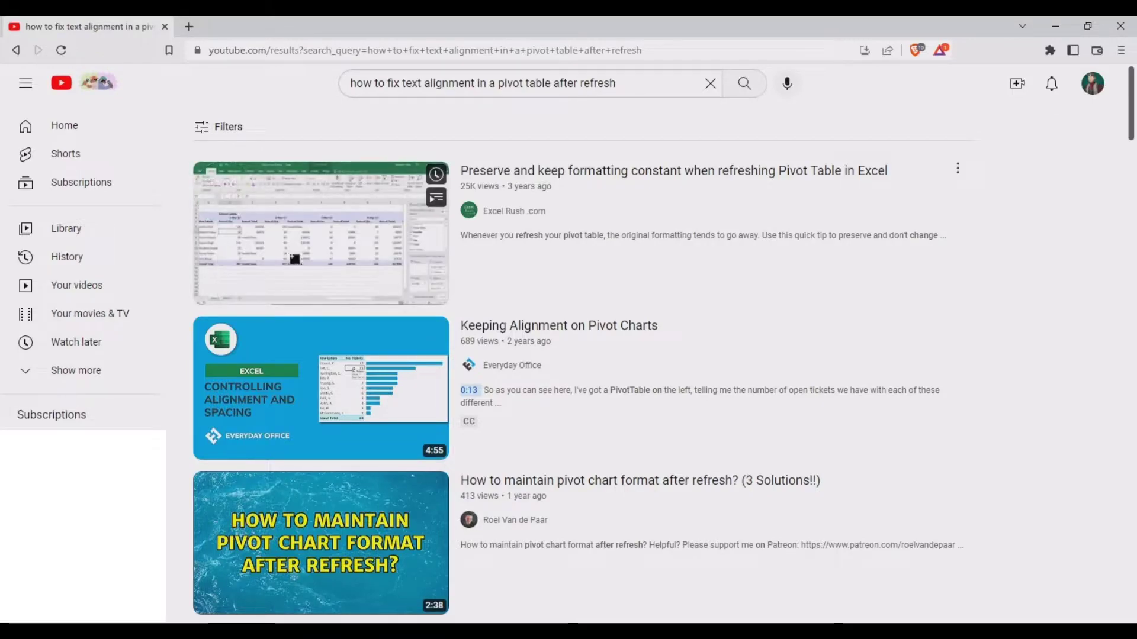
# - Look through the YouTube results for fixing pivot table text alignment after a refresh, and close the browser
pyautogui.scroll(-2, 319, 248)
pyautogui.scroll(-3, 319, 242)
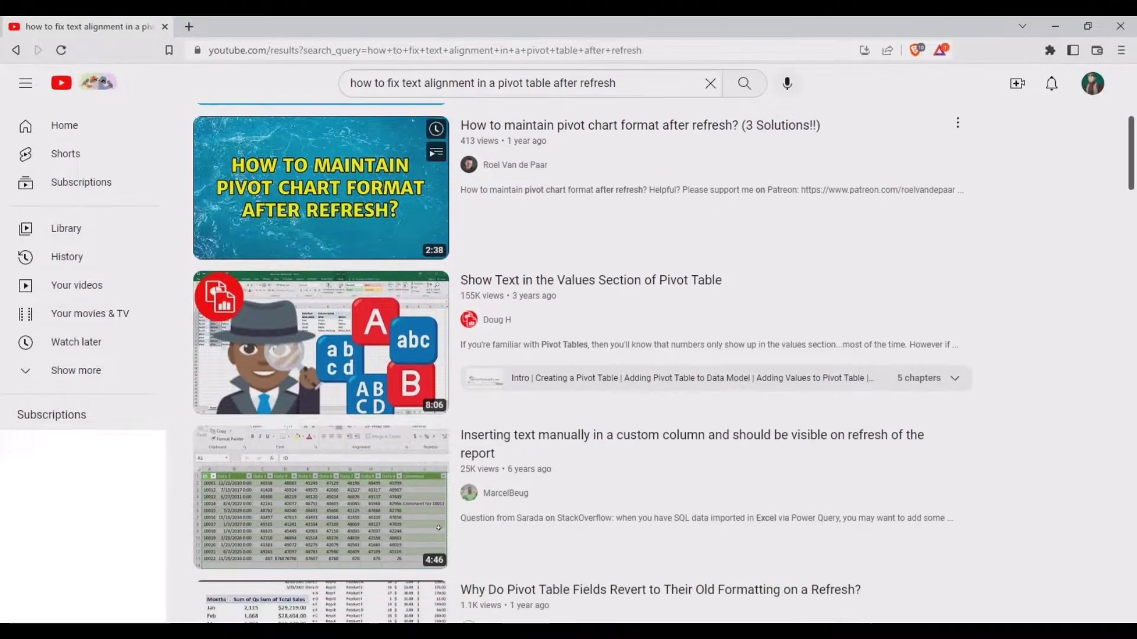
pyautogui.scroll(-2, 320, 249)
pyautogui.scroll(-4, 319, 249)
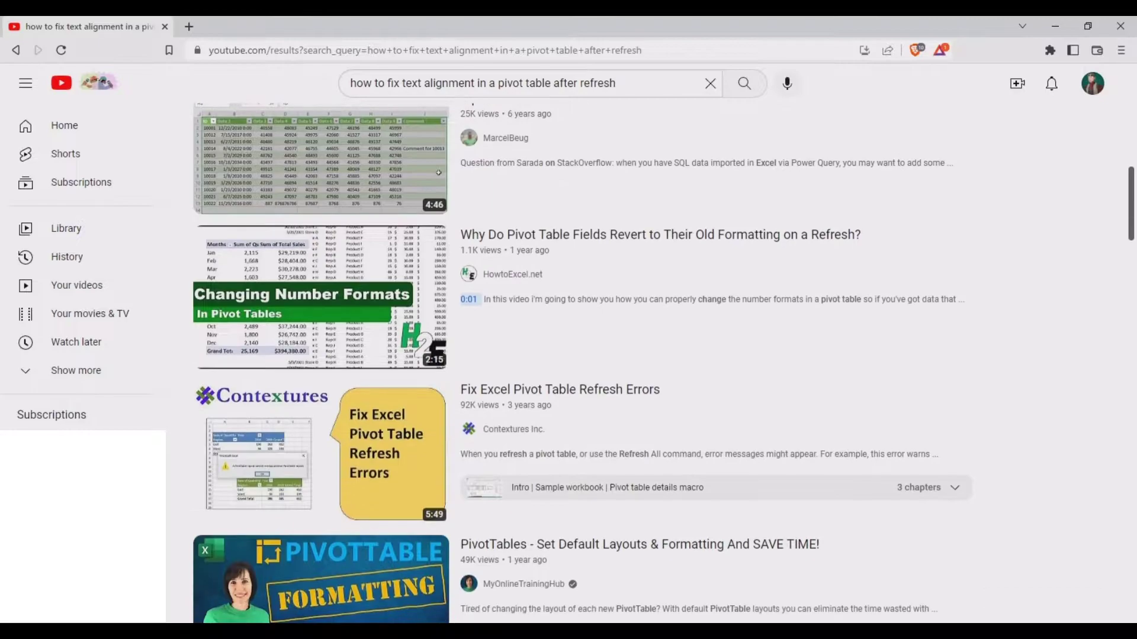
pyautogui.scroll(-7, 320, 260)
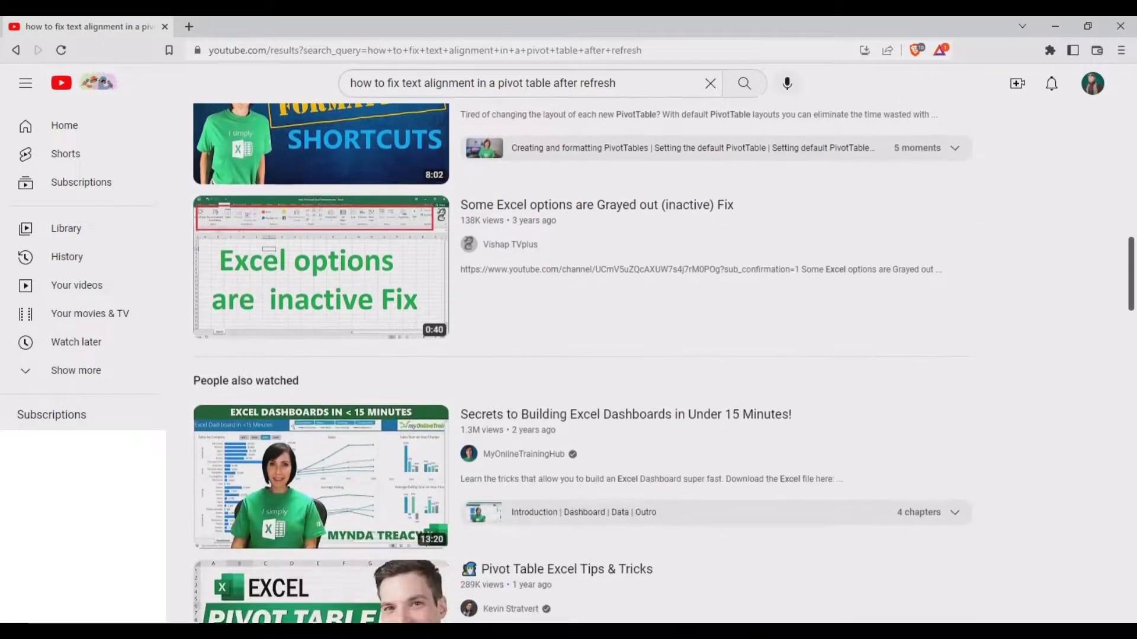
pyautogui.scroll(-5, 320, 204)
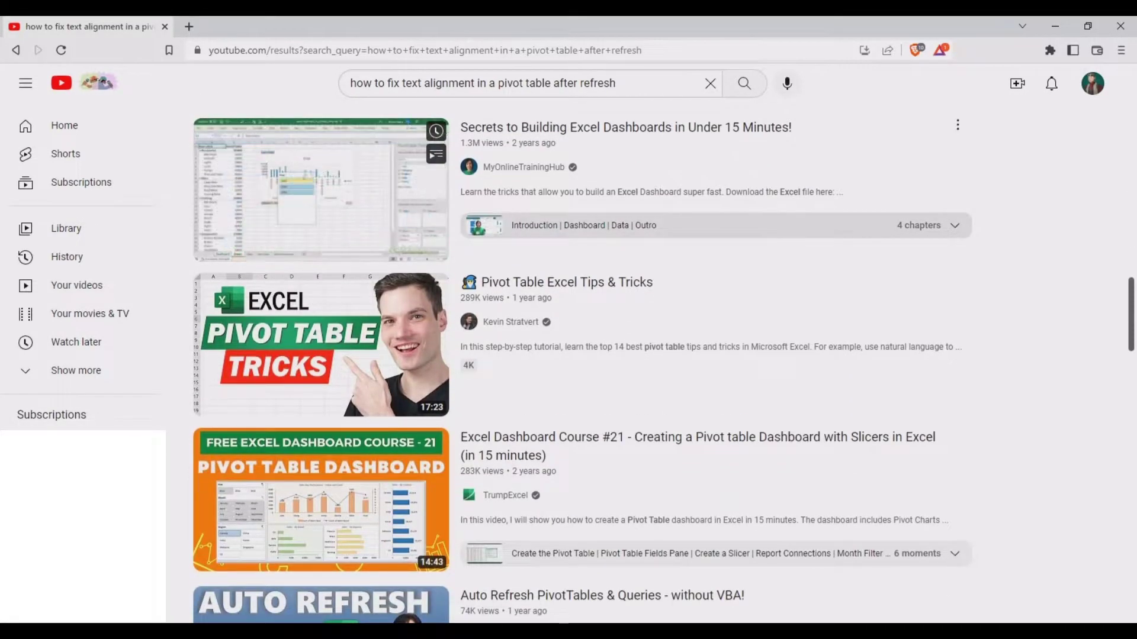
pyautogui.scroll(-1, 320, 204)
pyautogui.scroll(-11, 319, 249)
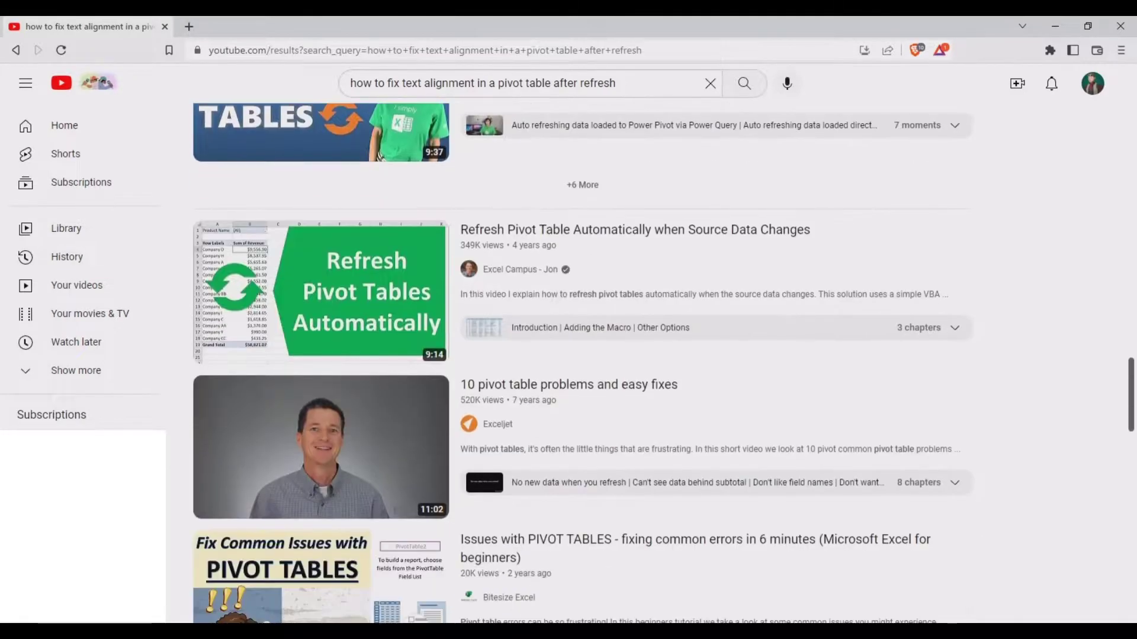
pyautogui.scroll(-1, 320, 249)
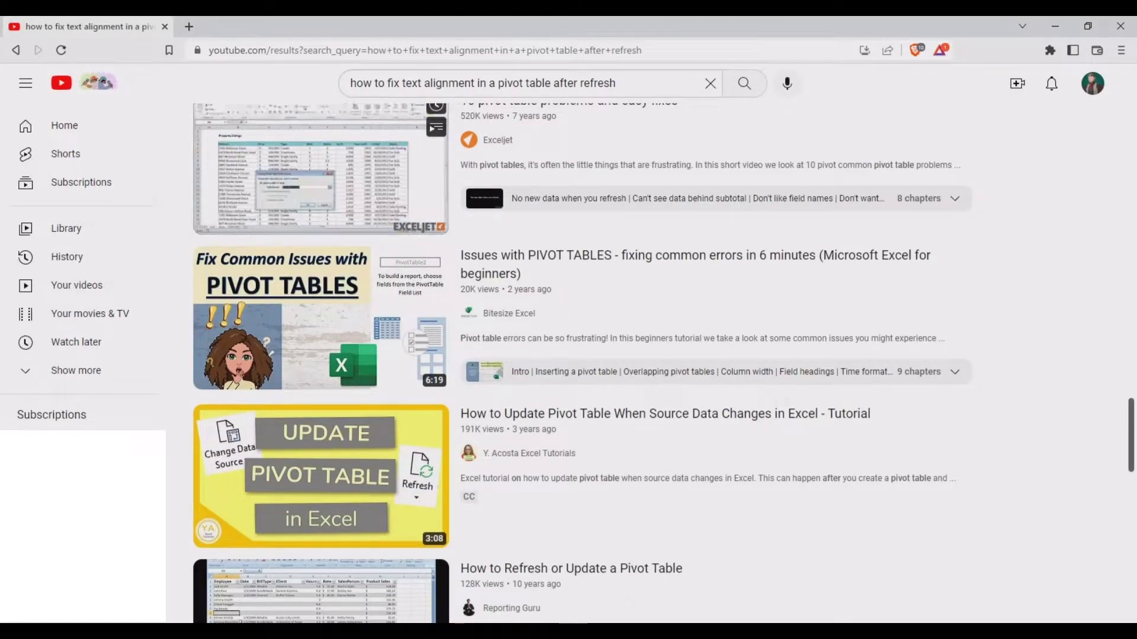
pyautogui.scroll(17, 319, 249)
pyautogui.scroll(20, 320, 248)
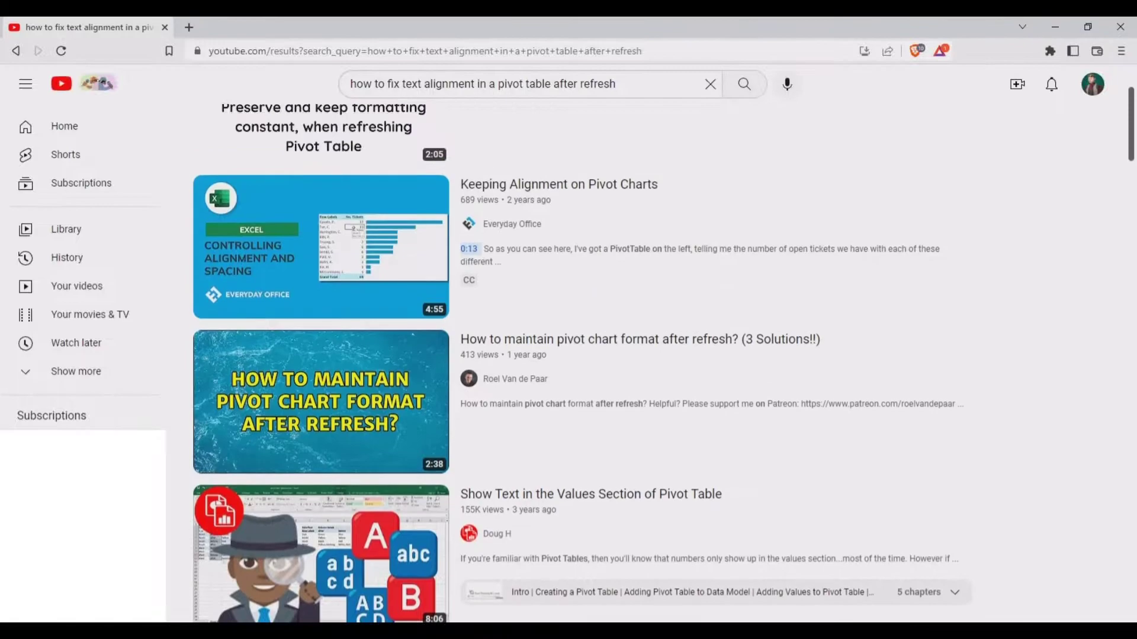
pyautogui.scroll(1, 319, 248)
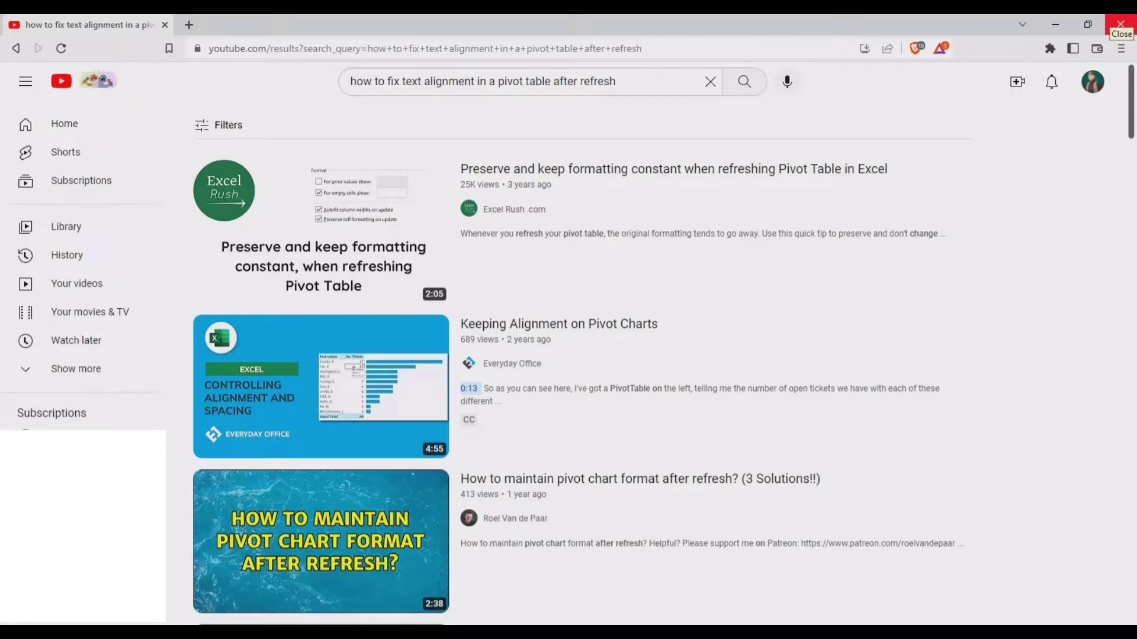
pyautogui.click(1121, 24)
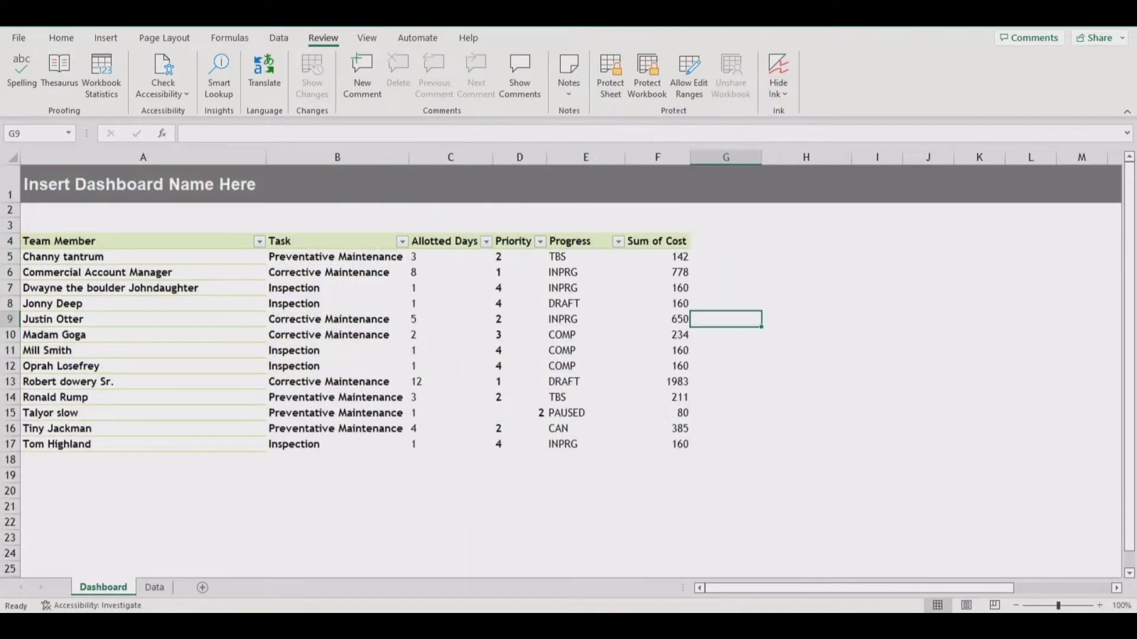
# - Center the pivot table values in B5:F17 and the headers in B4:F4 horizontally and vertically
pyautogui.click(806, 256)
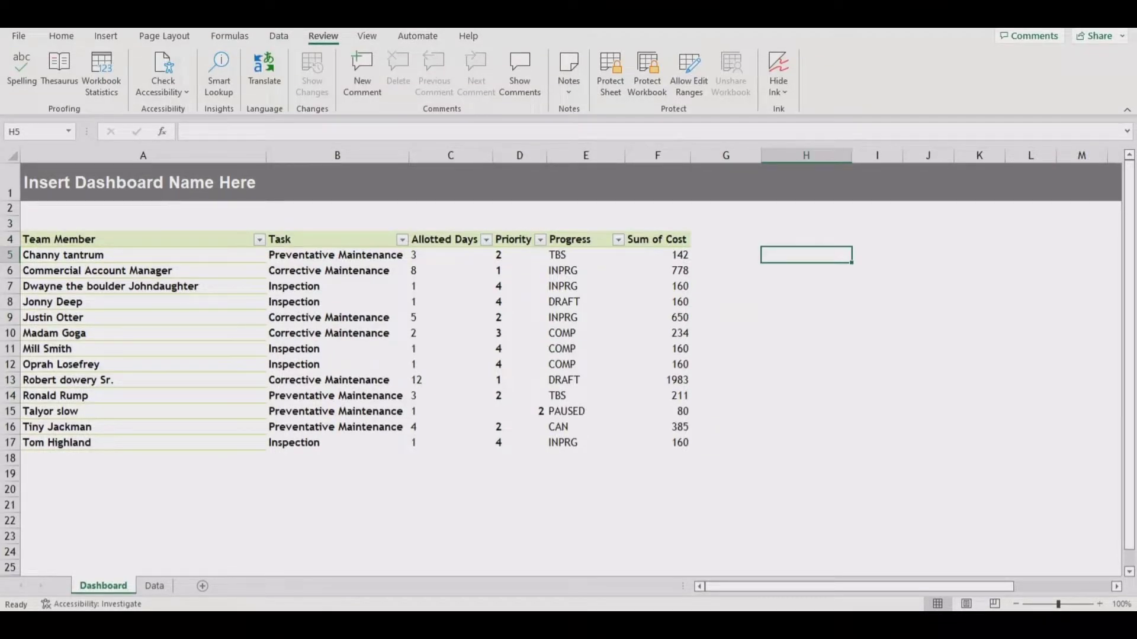
pyautogui.moveTo(337, 255); pyautogui.dragTo(657, 443)
pyautogui.click(61, 36)
pyautogui.click(312, 63)
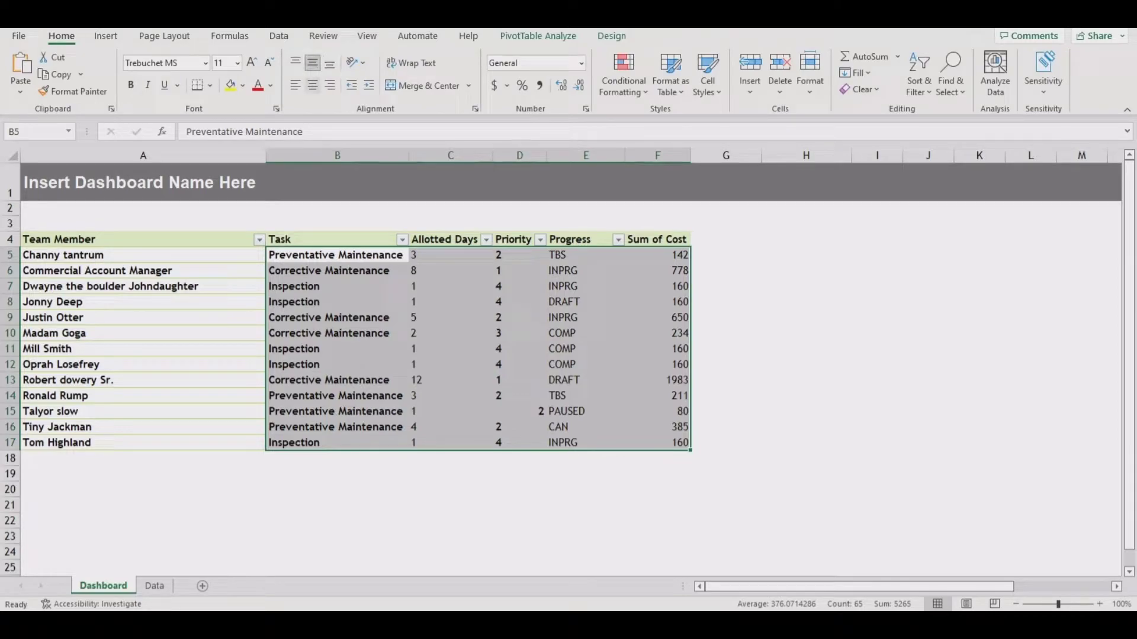
pyautogui.click(312, 85)
pyautogui.moveTo(337, 240); pyautogui.dragTo(658, 240)
pyautogui.click(312, 86)
pyautogui.click(312, 63)
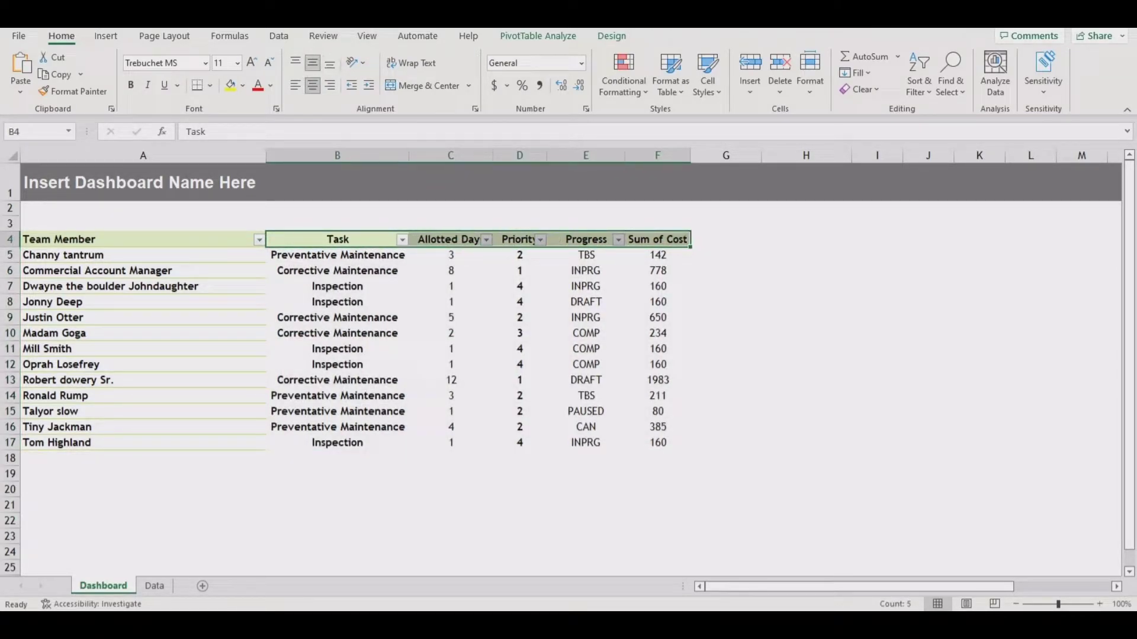
# - Refresh all data in the workbook to test the centered alignment
pyautogui.click(726, 270)
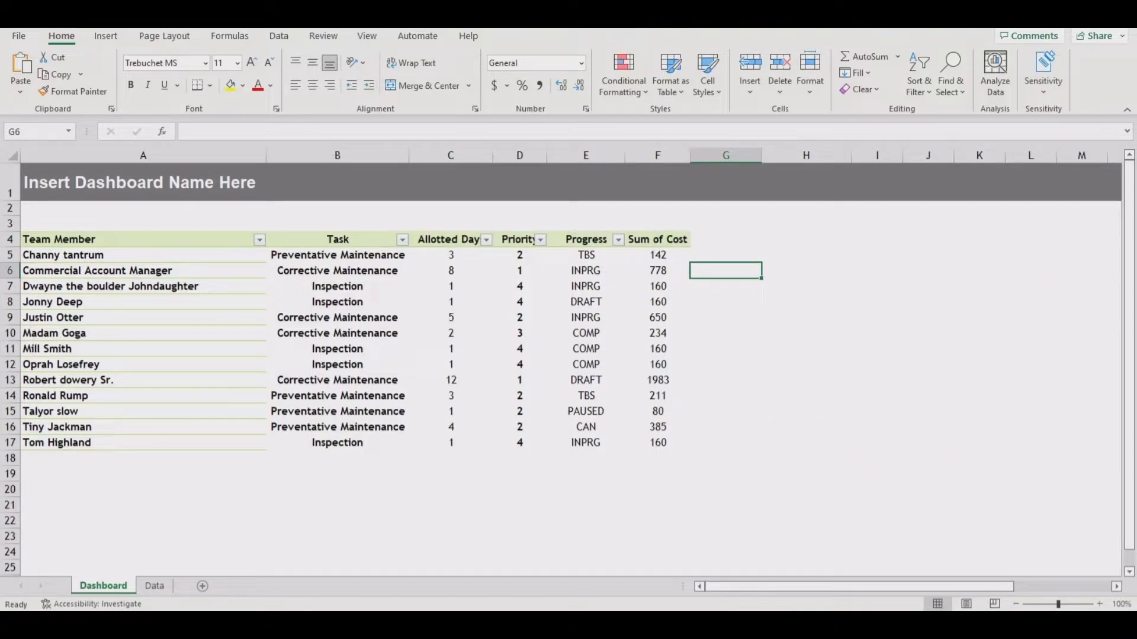
pyautogui.click(279, 36)
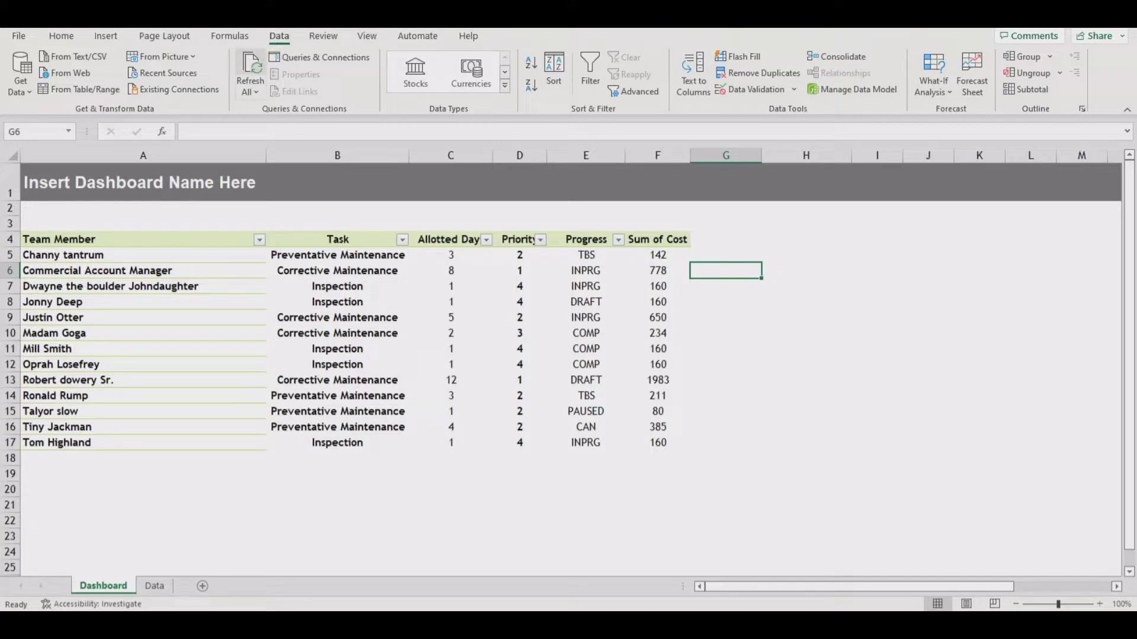
pyautogui.click(250, 74)
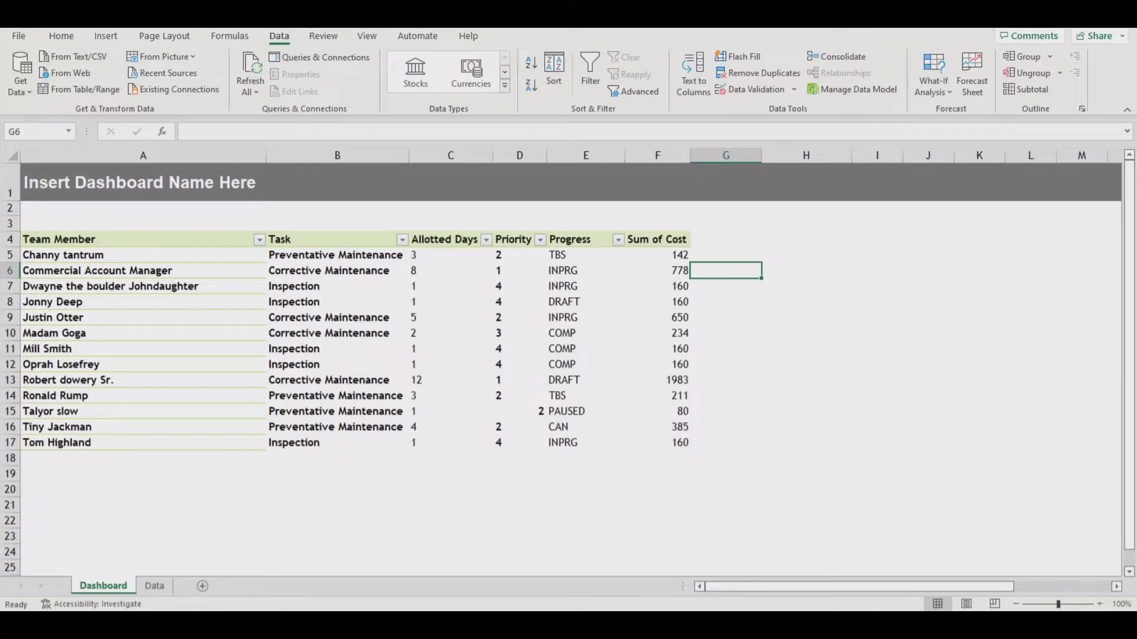
# - Enable preserving cell formatting on update in the pivot table's options
pyautogui.rightClick(662, 288)
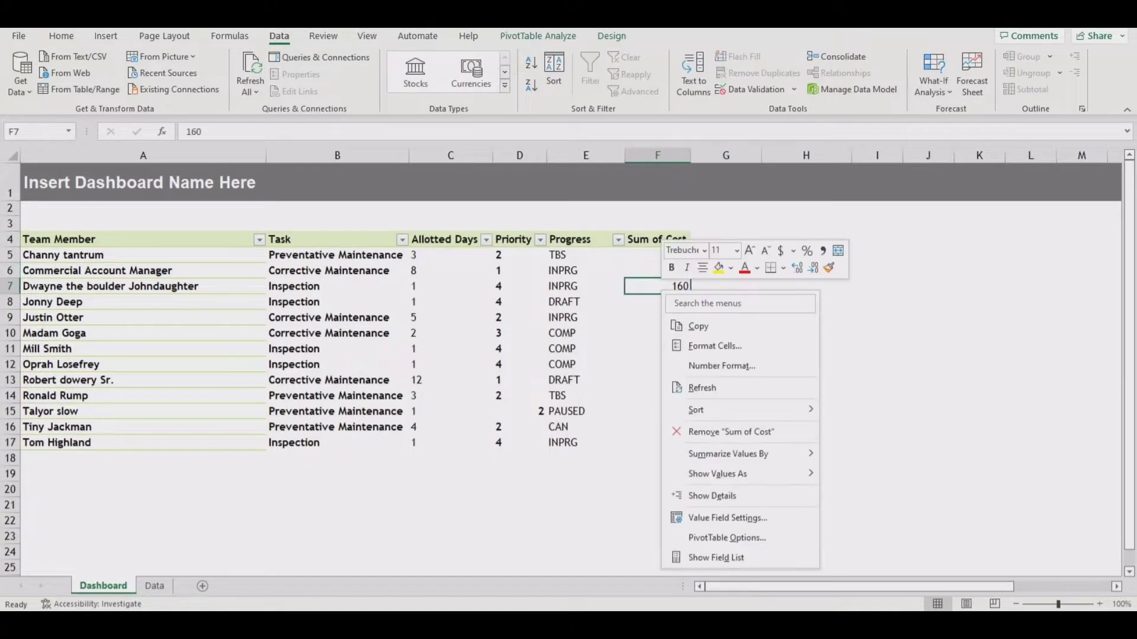
pyautogui.click(727, 538)
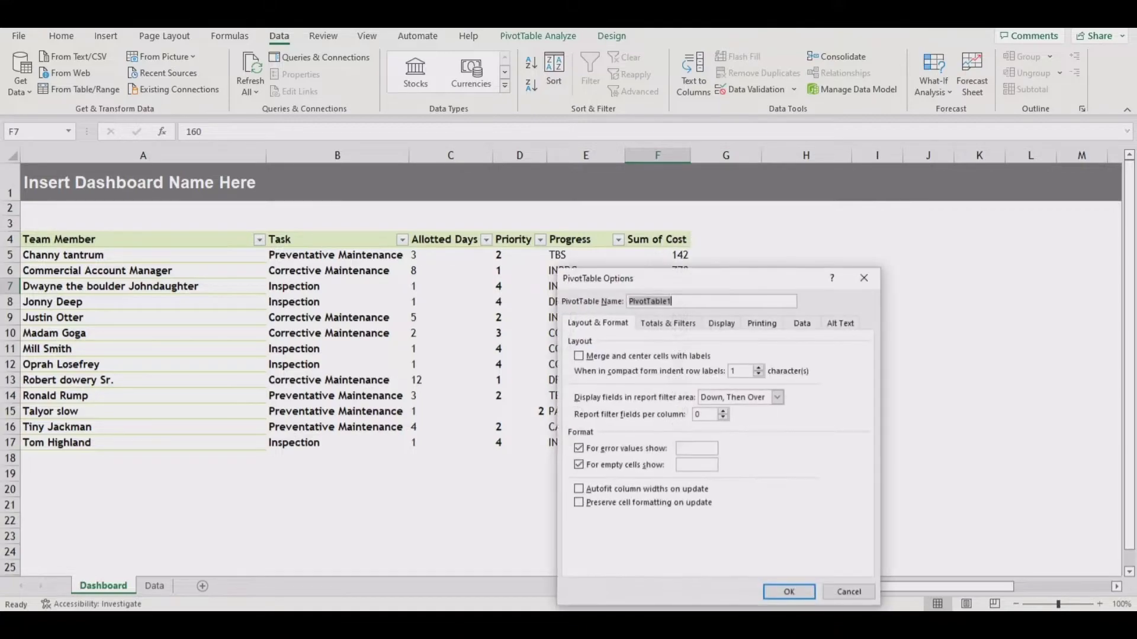
pyautogui.click(579, 503)
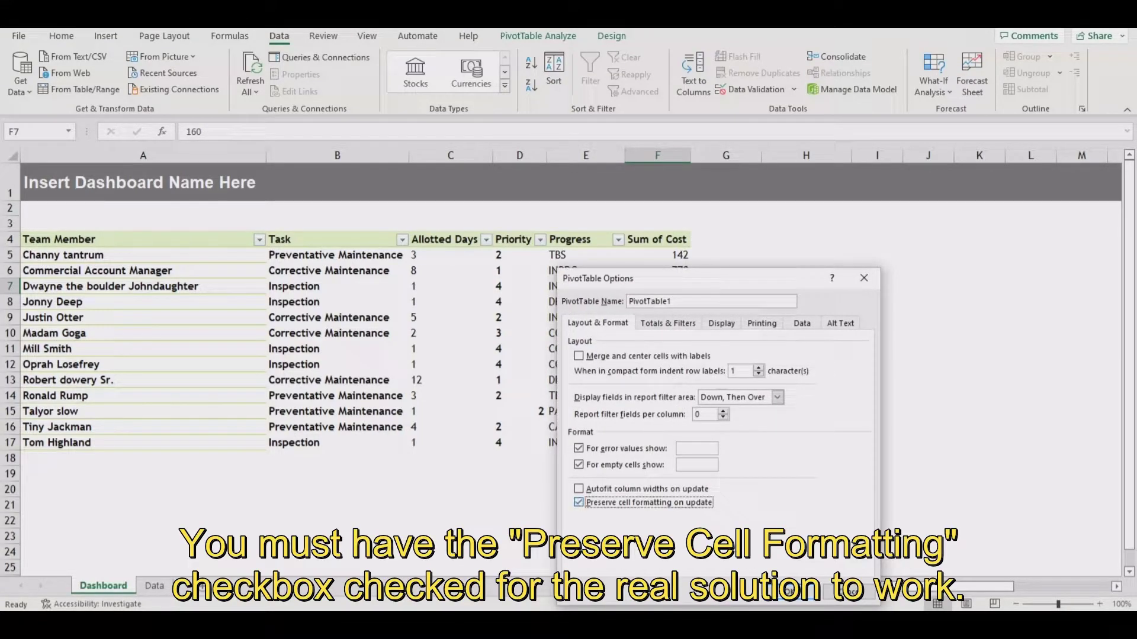
pyautogui.click(790, 592)
pyautogui.click(807, 395)
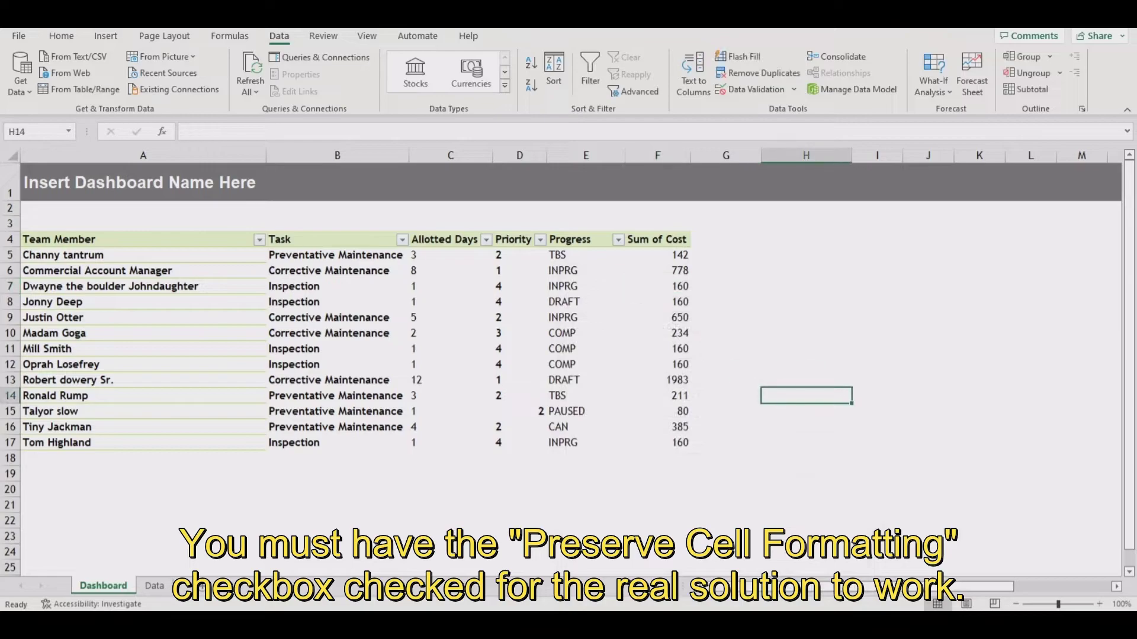
# - Center the pivot table values in B5:F17, from Task to Sum of Cost, horizontally and vertically
pyautogui.click(337, 233)
pyautogui.moveTo(355, 270); pyautogui.dragTo(657, 427)
pyautogui.click(585, 233)
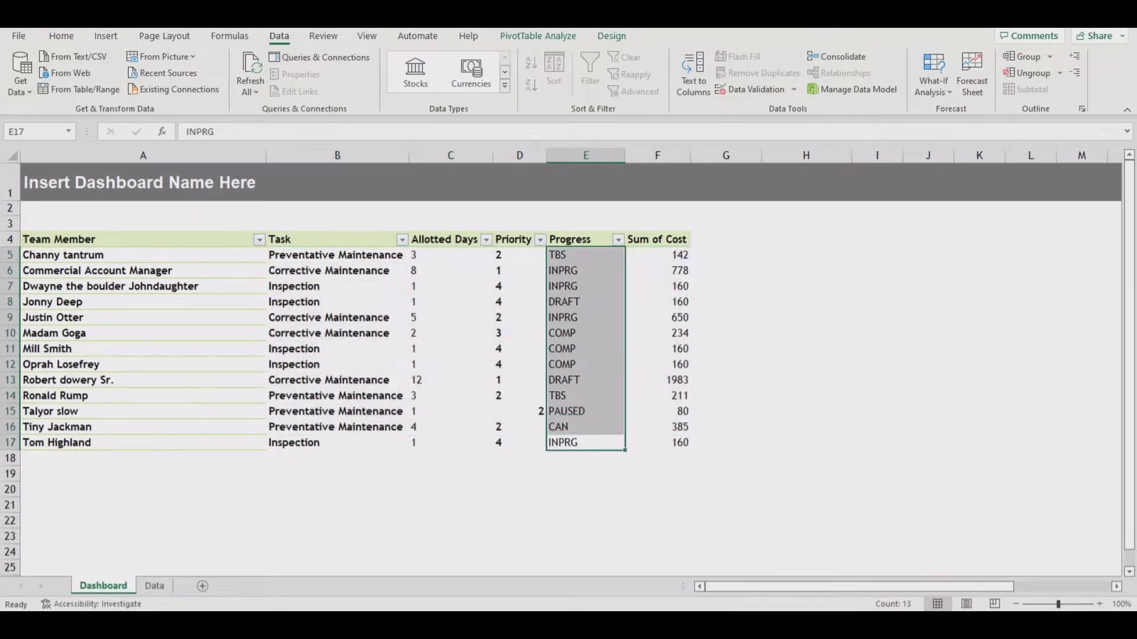
pyautogui.moveTo(338, 255); pyautogui.dragTo(657, 443)
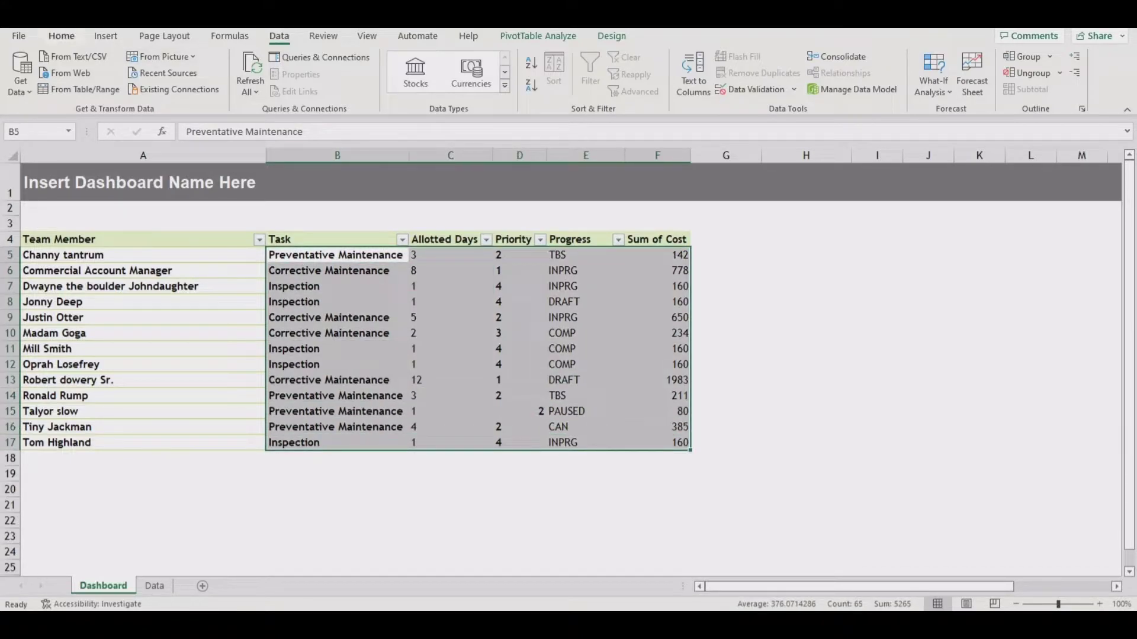
pyautogui.click(61, 36)
pyautogui.click(312, 62)
pyautogui.click(312, 85)
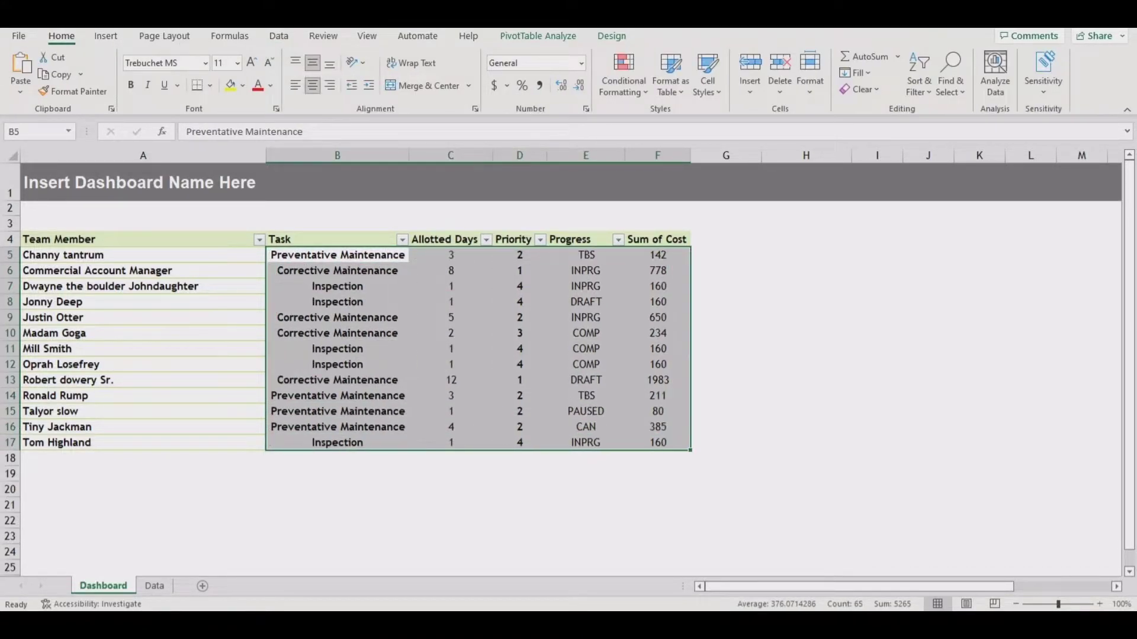
# - Center the pivot table headers from Task to Sum of Cost in B4:F4 horizontally
pyautogui.moveTo(338, 239); pyautogui.dragTo(657, 239)
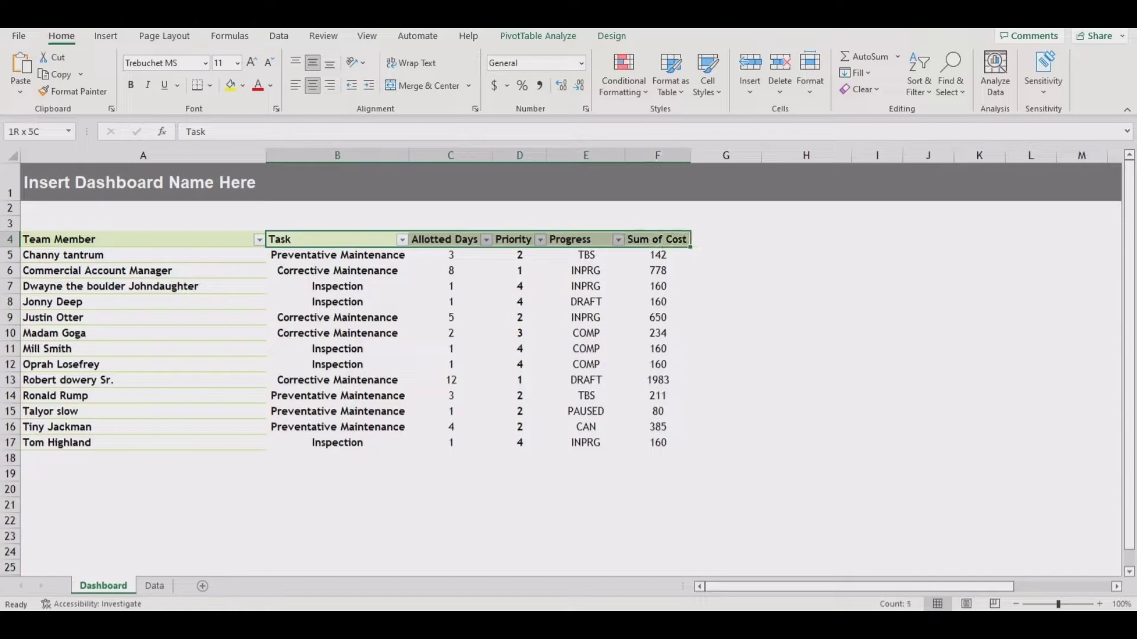
pyautogui.click(312, 84)
pyautogui.click(726, 240)
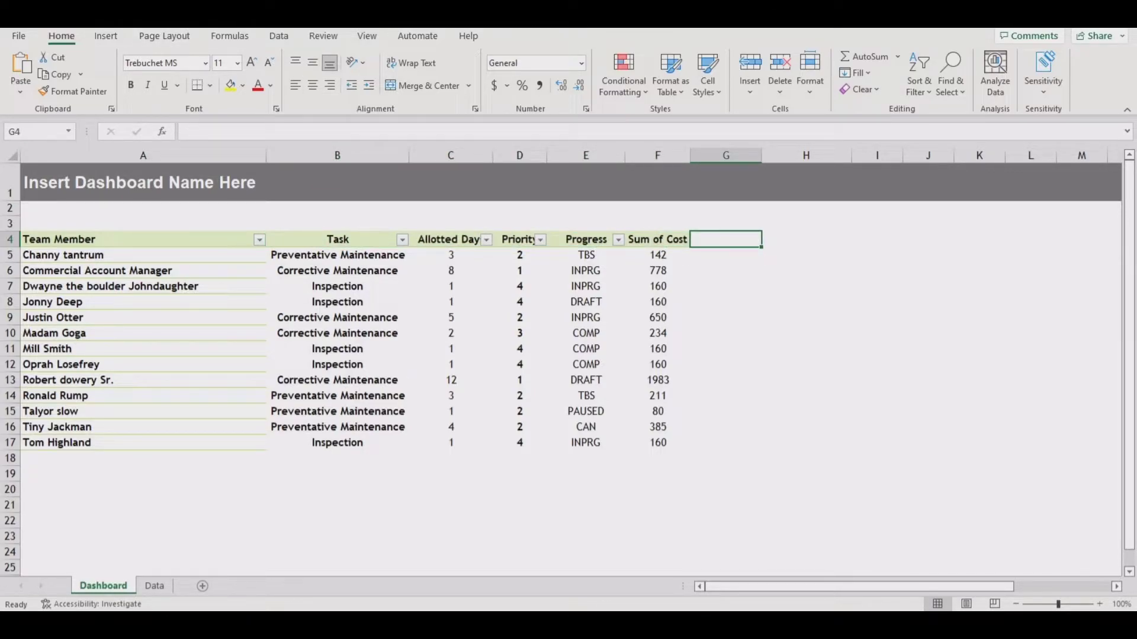
# - Refresh all workbook data and check whether the pivot table cells keep their centered alignment
pyautogui.click(279, 35)
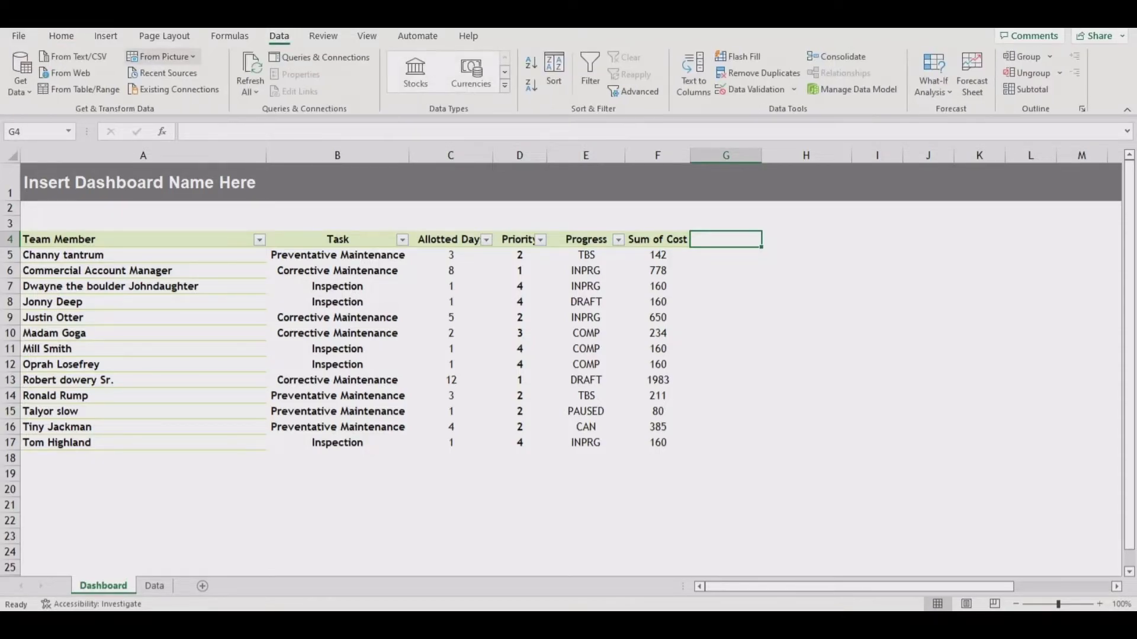
pyautogui.click(251, 64)
pyautogui.moveTo(337, 286); pyautogui.dragTo(651, 380)
pyautogui.click(806, 332)
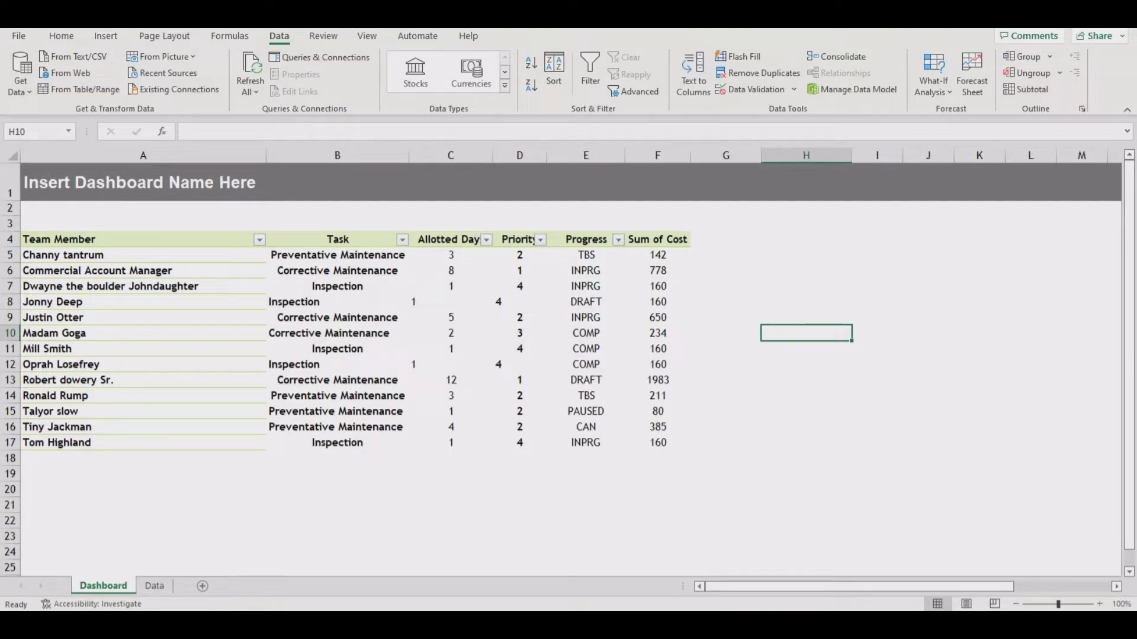
pyautogui.click(726, 255)
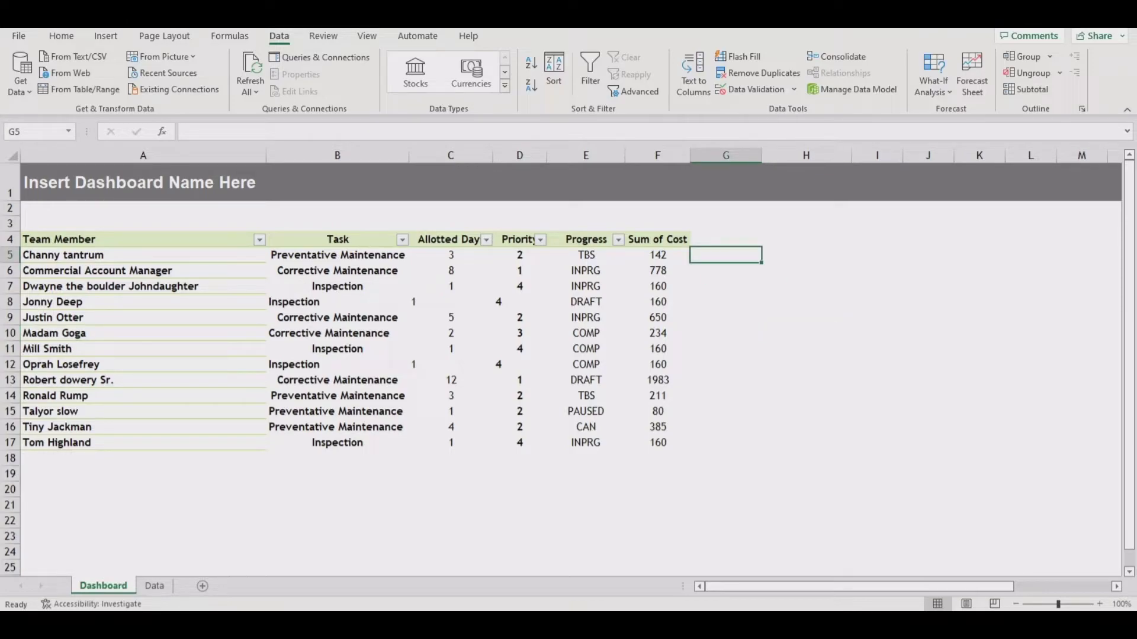
# - Select all items of the pivot table's Task field, reset them to left alignment and center them horizontally
pyautogui.click(338, 240)
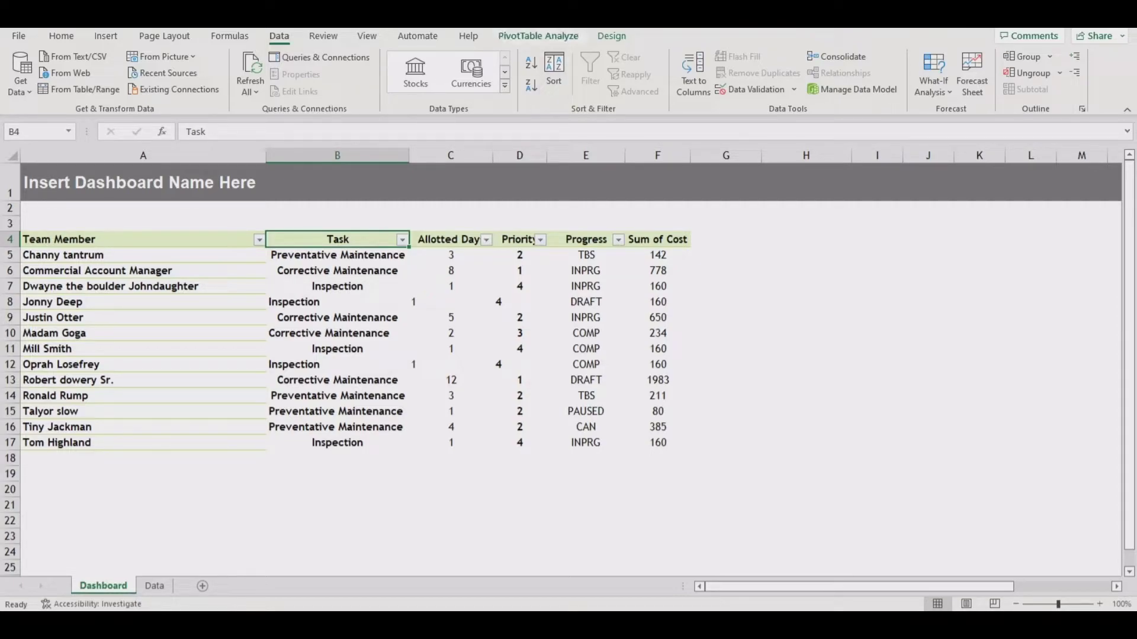
pyautogui.click(538, 36)
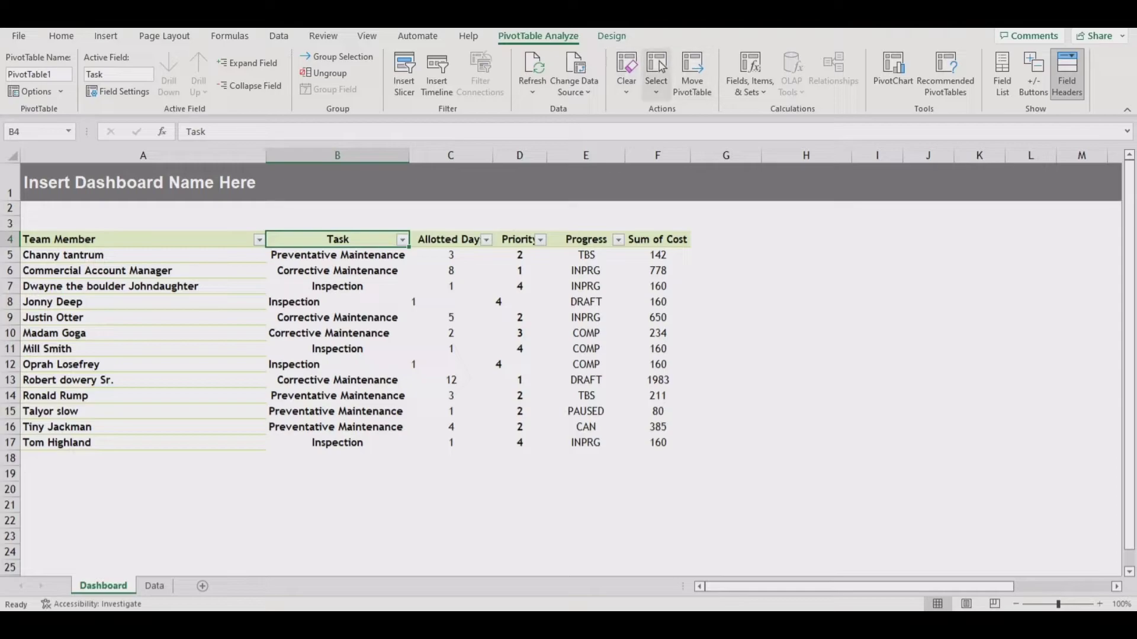
pyautogui.click(657, 74)
pyautogui.press('Down')
pyautogui.press('Down')
pyautogui.click(698, 193)
pyautogui.click(662, 66)
pyautogui.click(698, 193)
pyautogui.click(338, 233)
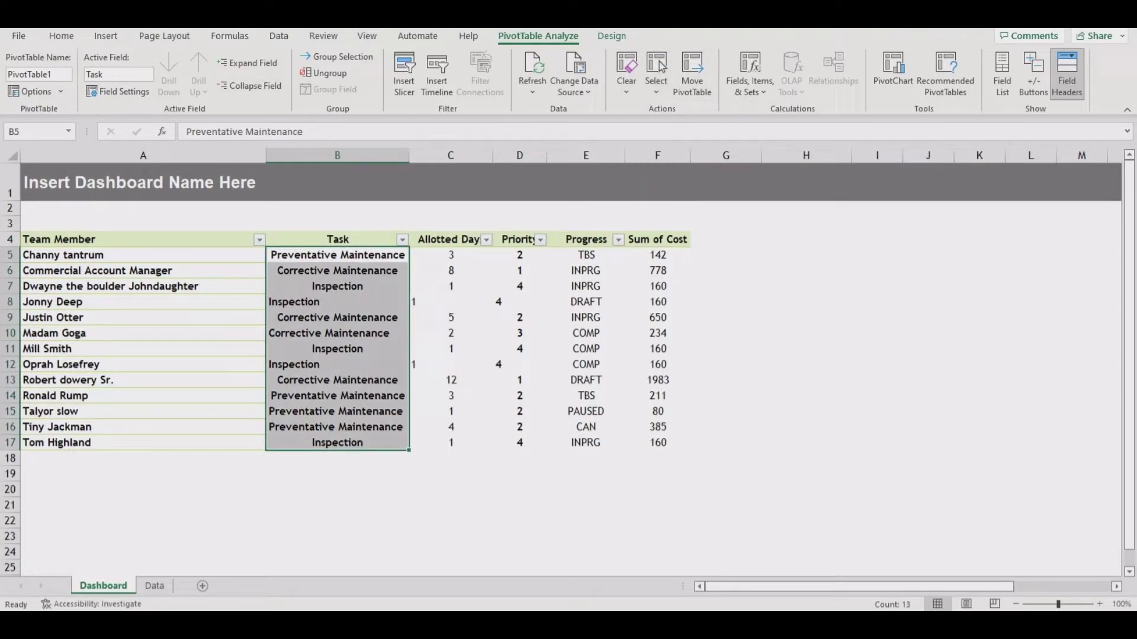
pyautogui.click(61, 35)
pyautogui.click(295, 85)
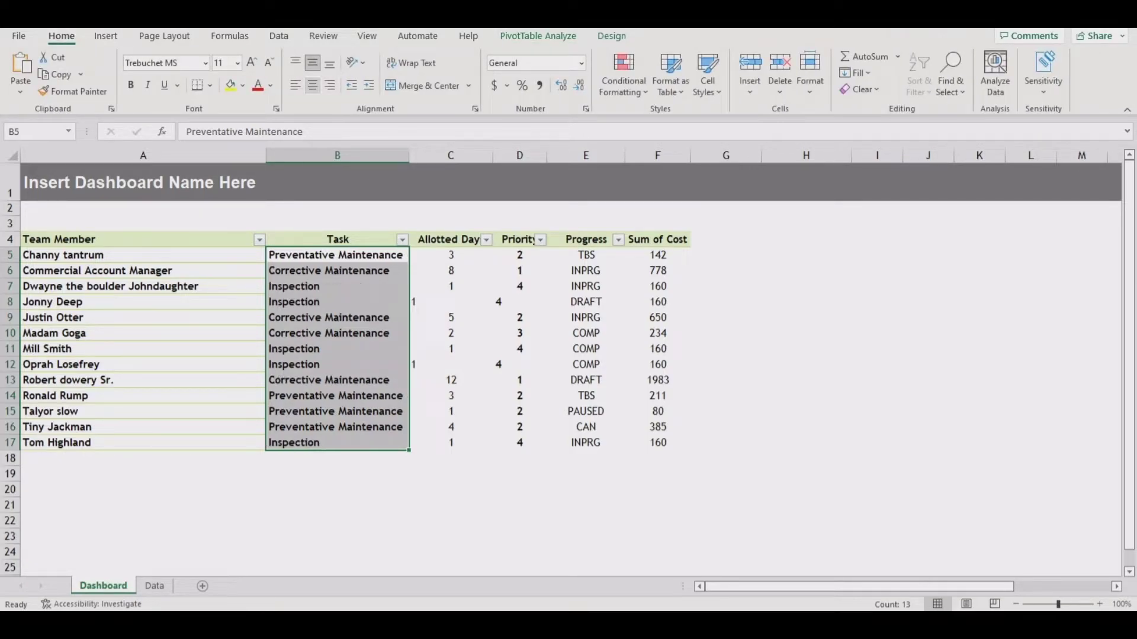
pyautogui.click(313, 84)
# - Select all items of the pivot table's Allotted Days field and center them horizontally
pyautogui.click(450, 239)
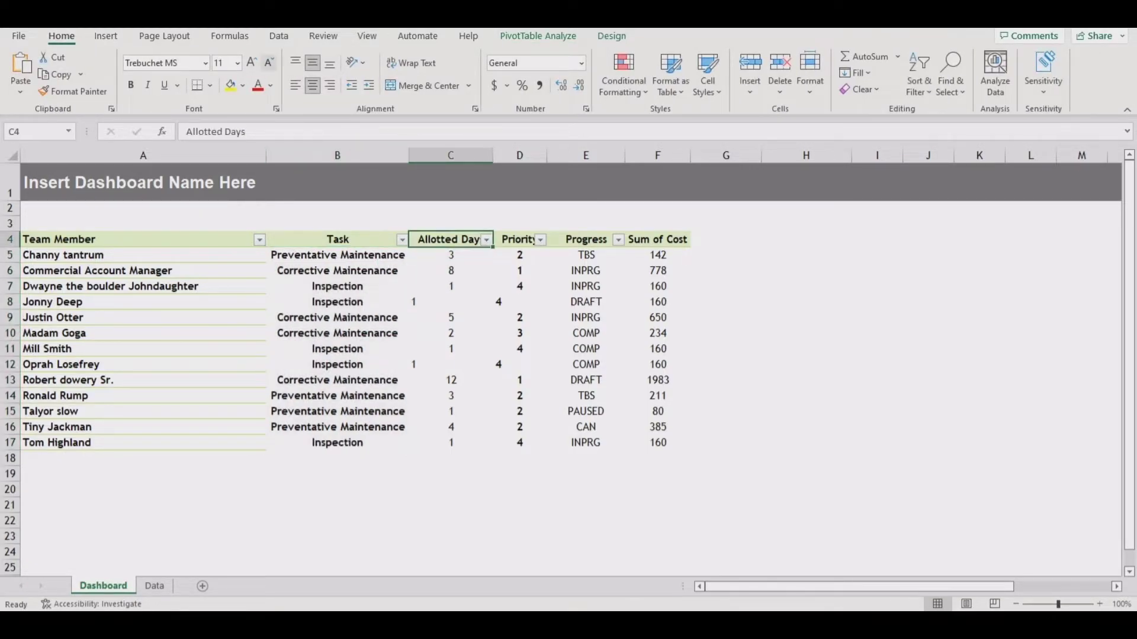
pyautogui.click(537, 36)
pyautogui.click(656, 71)
pyautogui.press('Down')
pyautogui.press('Down')
pyautogui.press('Return')
pyautogui.click(661, 66)
pyautogui.press('Down')
pyautogui.press('Down')
pyautogui.press('Return')
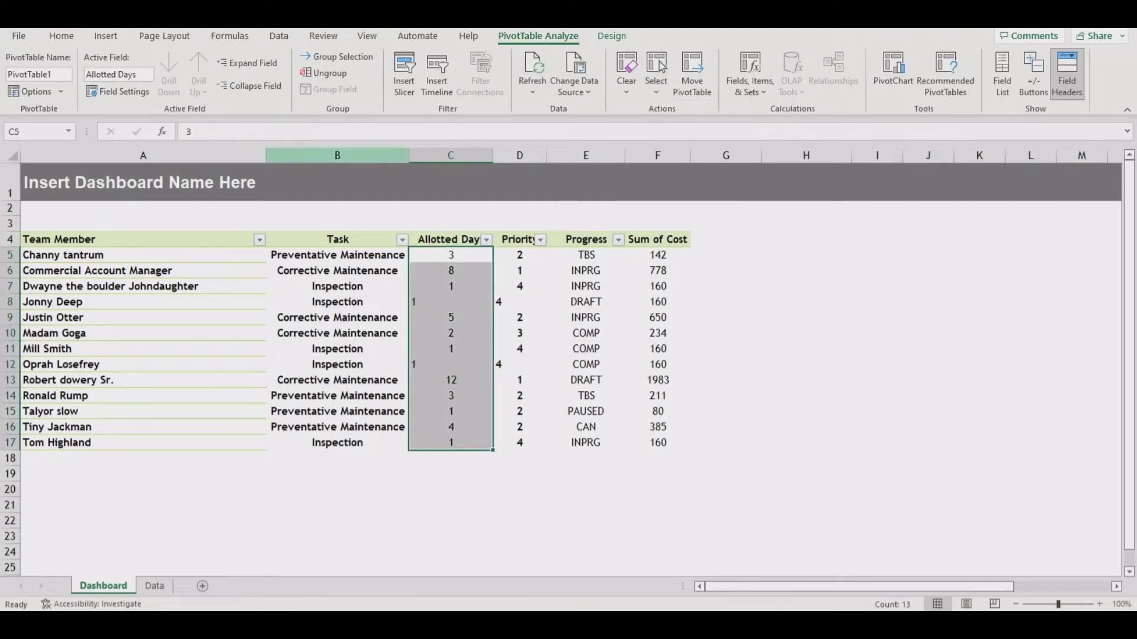
pyautogui.click(61, 35)
pyautogui.click(312, 85)
pyautogui.click(312, 85)
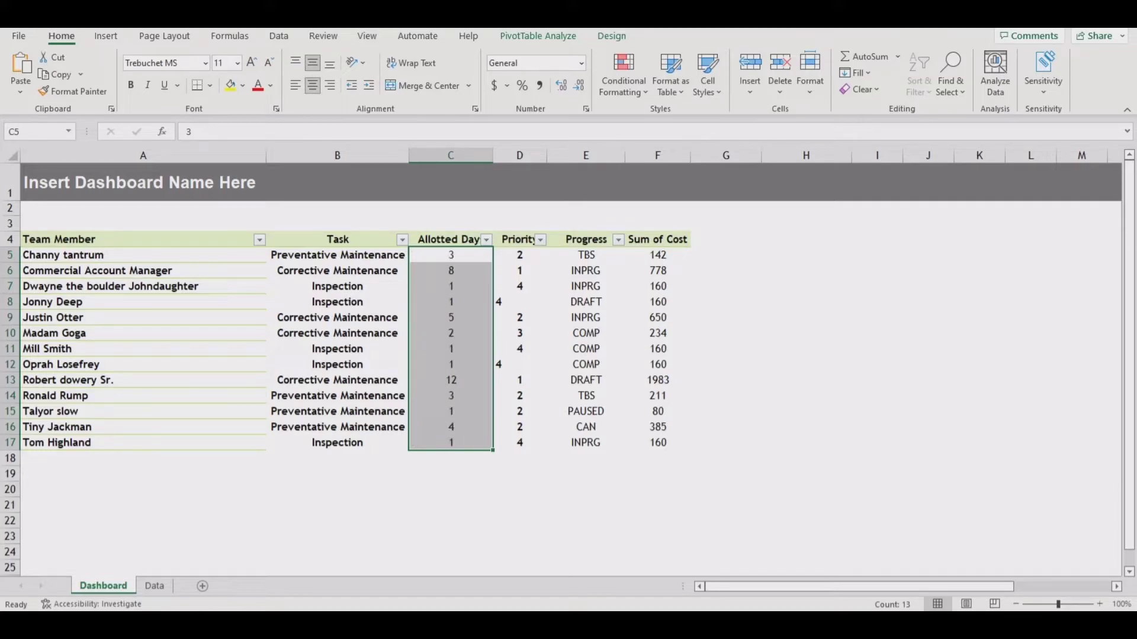
# - Select all items of the pivot table's Priority field and center them horizontally
pyautogui.click(516, 240)
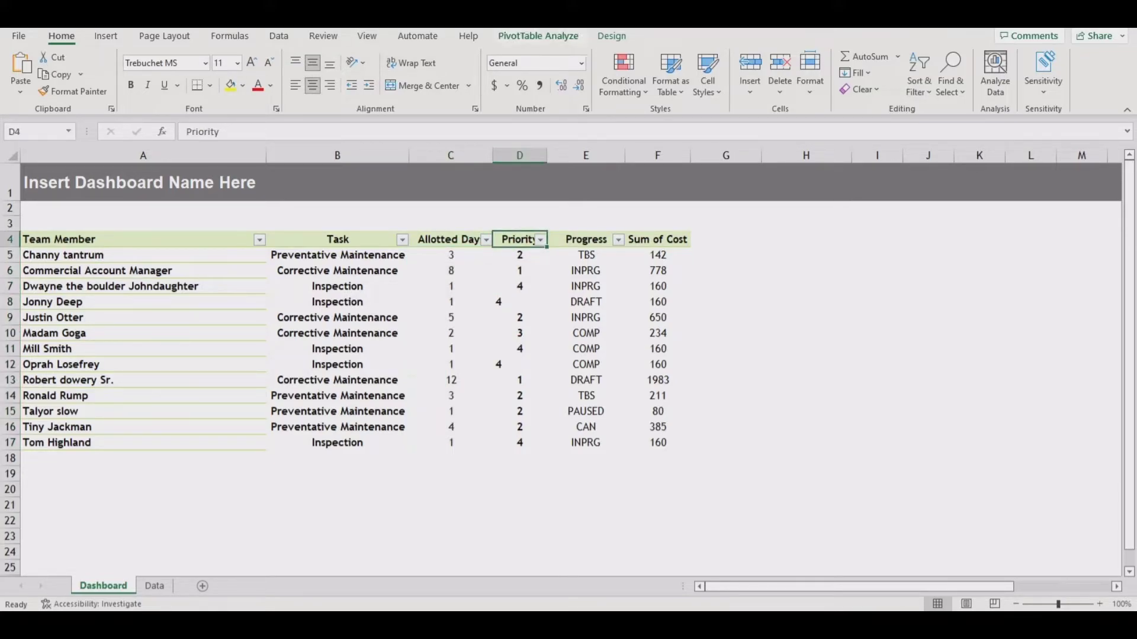
pyautogui.click(537, 35)
pyautogui.click(657, 71)
pyautogui.click(699, 193)
pyautogui.click(659, 65)
pyautogui.click(699, 193)
pyautogui.click(61, 36)
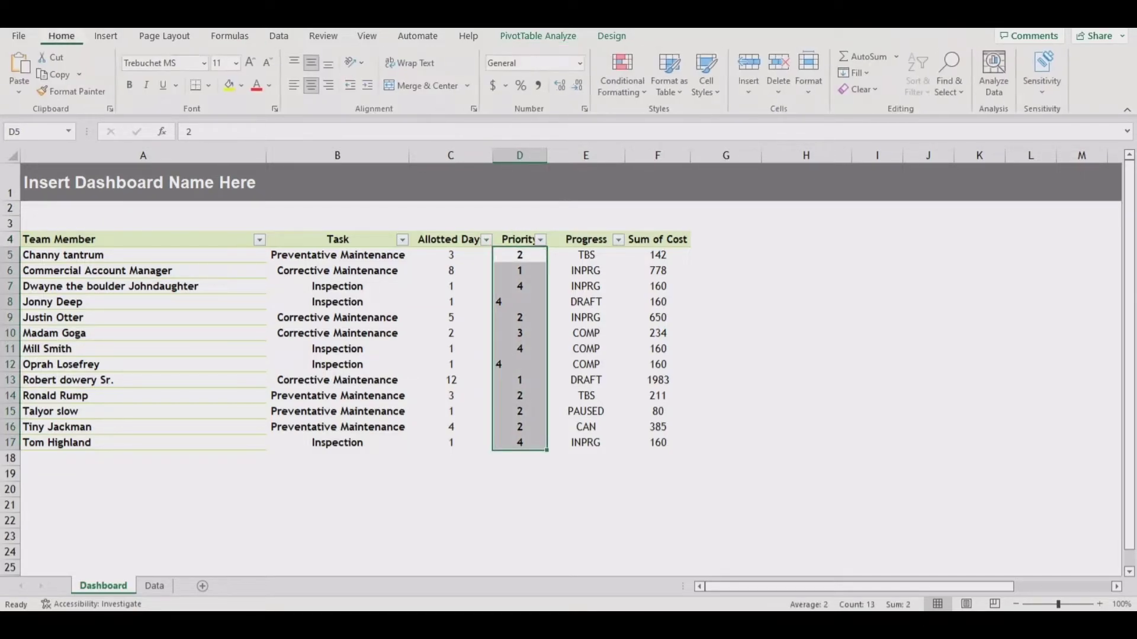
pyautogui.click(313, 86)
pyautogui.click(312, 85)
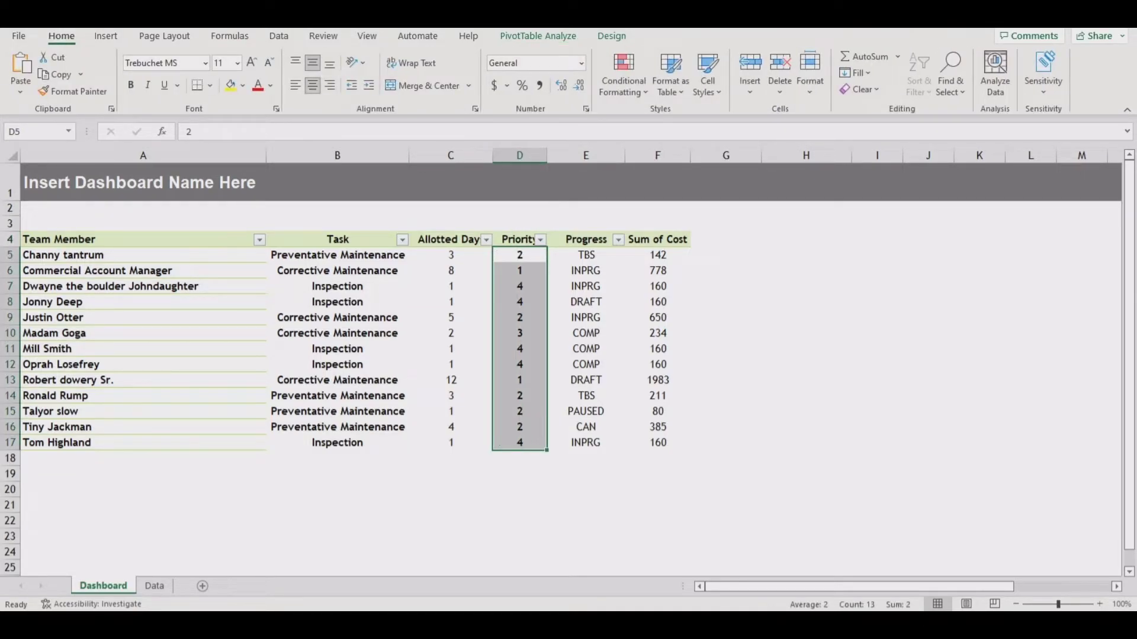
# - Select all items of the pivot table's Progress field for horizontal centering
pyautogui.click(587, 239)
pyautogui.click(538, 36)
pyautogui.click(656, 65)
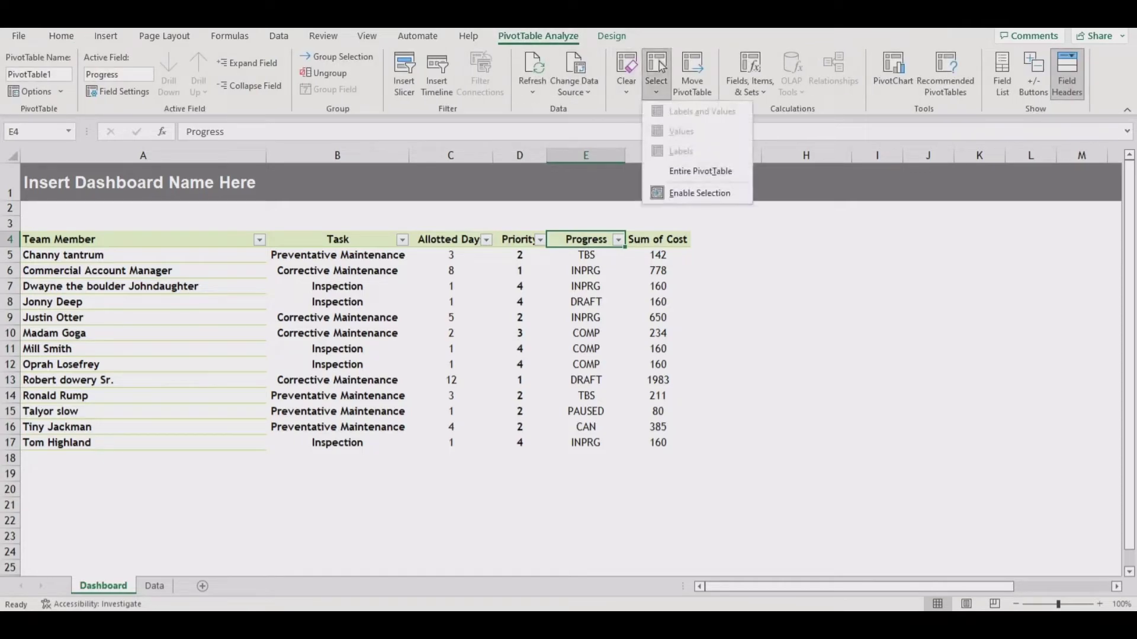
pyautogui.click(700, 132)
pyautogui.click(61, 36)
# - Check the Enable Selection option with the pivot table's Sum of Cost header selected
pyautogui.click(657, 239)
pyautogui.click(538, 36)
pyautogui.click(656, 65)
pyautogui.click(656, 65)
pyautogui.click(657, 65)
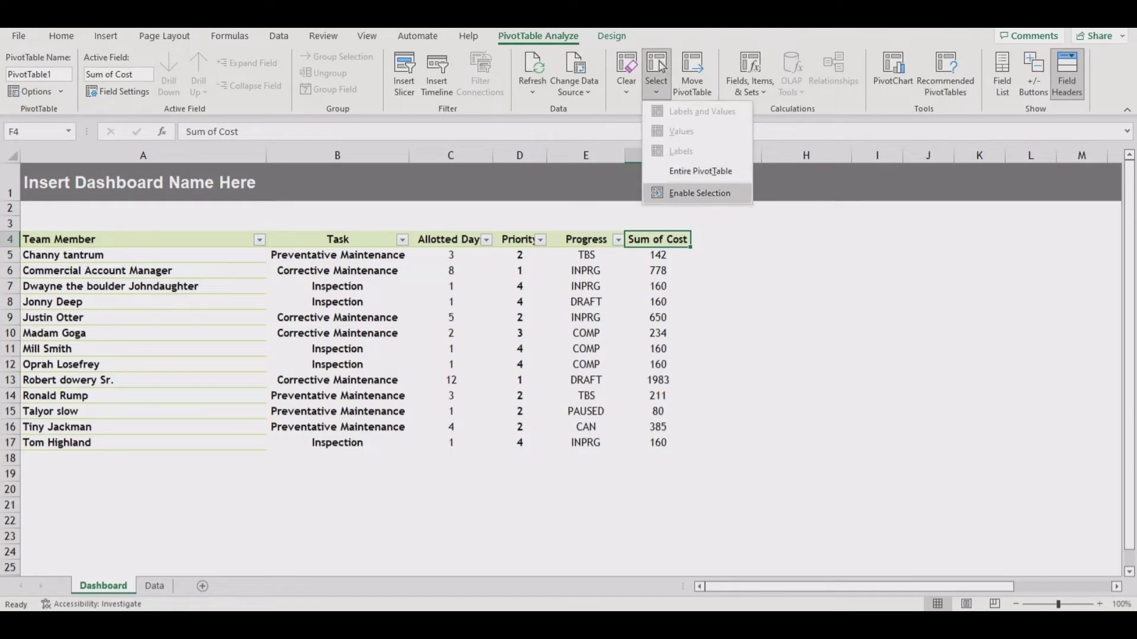
pyautogui.click(657, 65)
pyautogui.click(658, 65)
pyautogui.click(658, 65)
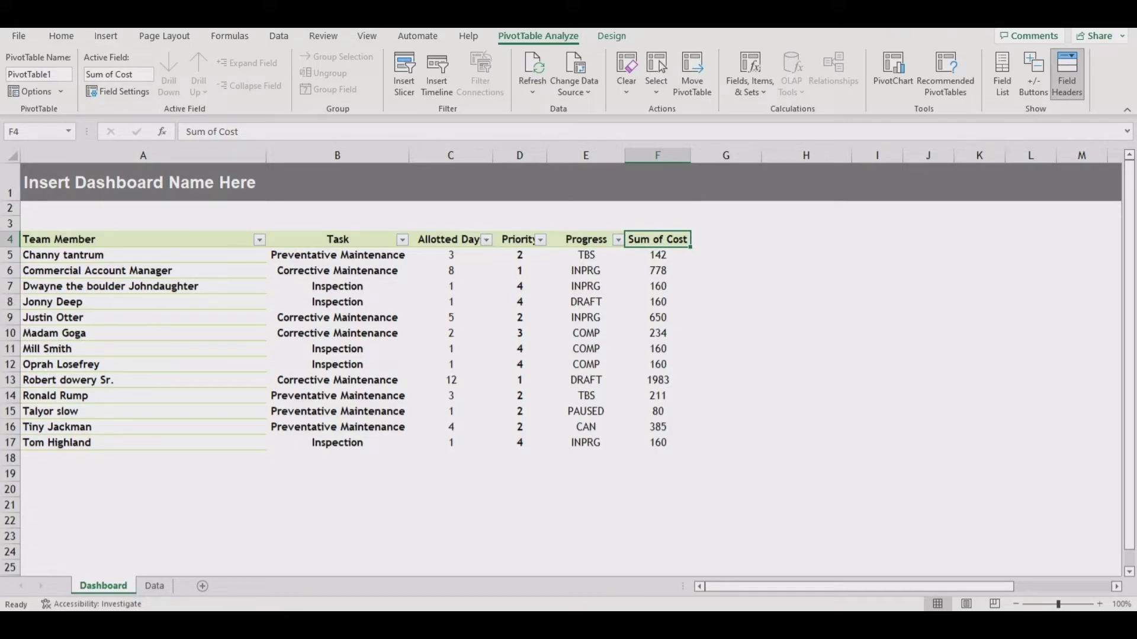
# - Review the pivot table's Preserve cell formatting on update option and leave the options unchanged
pyautogui.rightClick(562, 333)
pyautogui.click(610, 298)
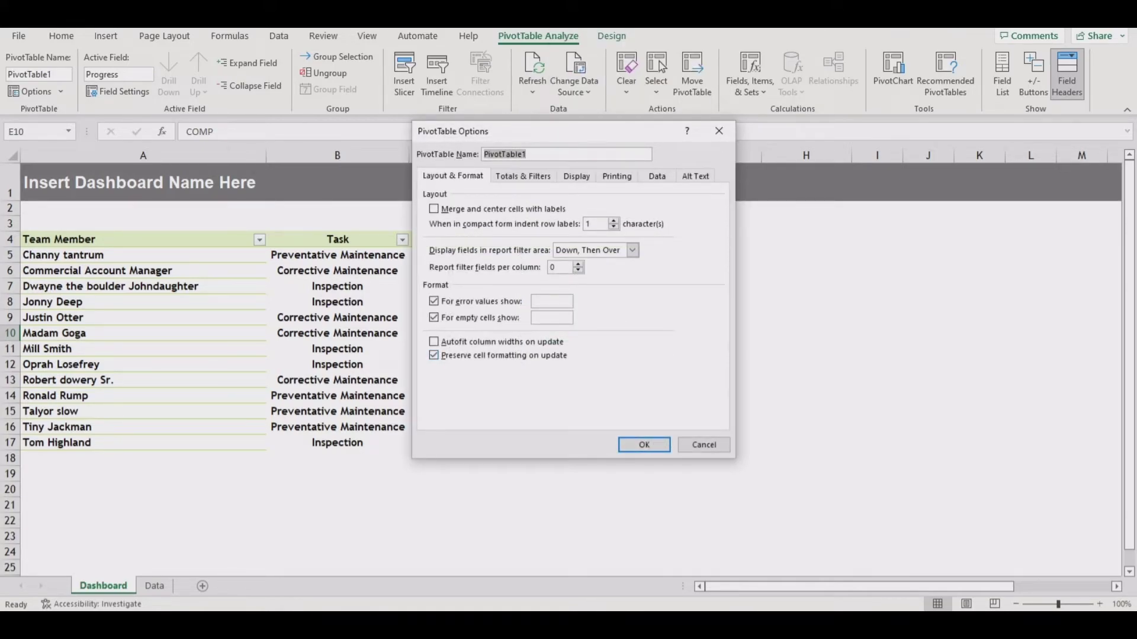
pyautogui.click(703, 445)
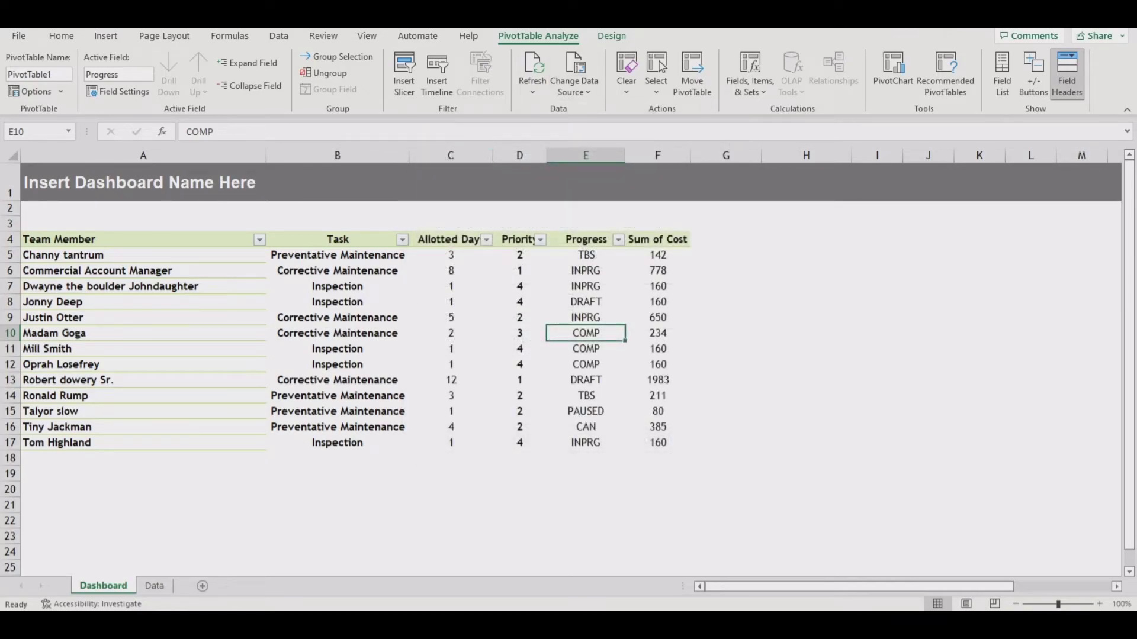
# - Check the Enable Selection option again from a cell in the pivot table's Progress field
pyautogui.click(657, 70)
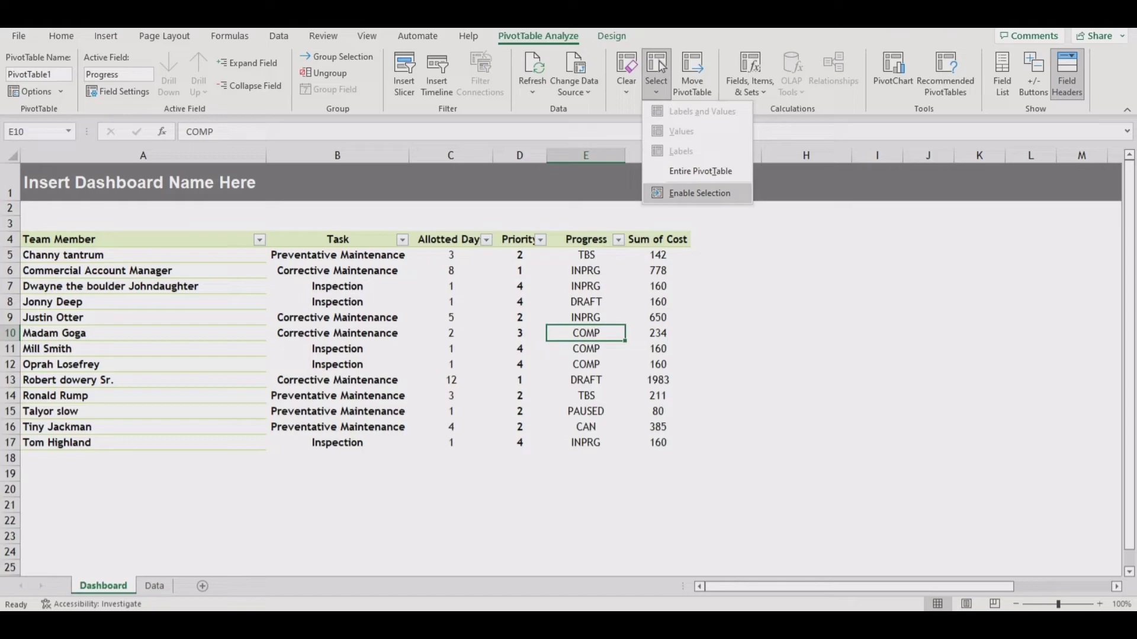
pyautogui.click(658, 66)
pyautogui.press('Up')
pyautogui.press('Up')
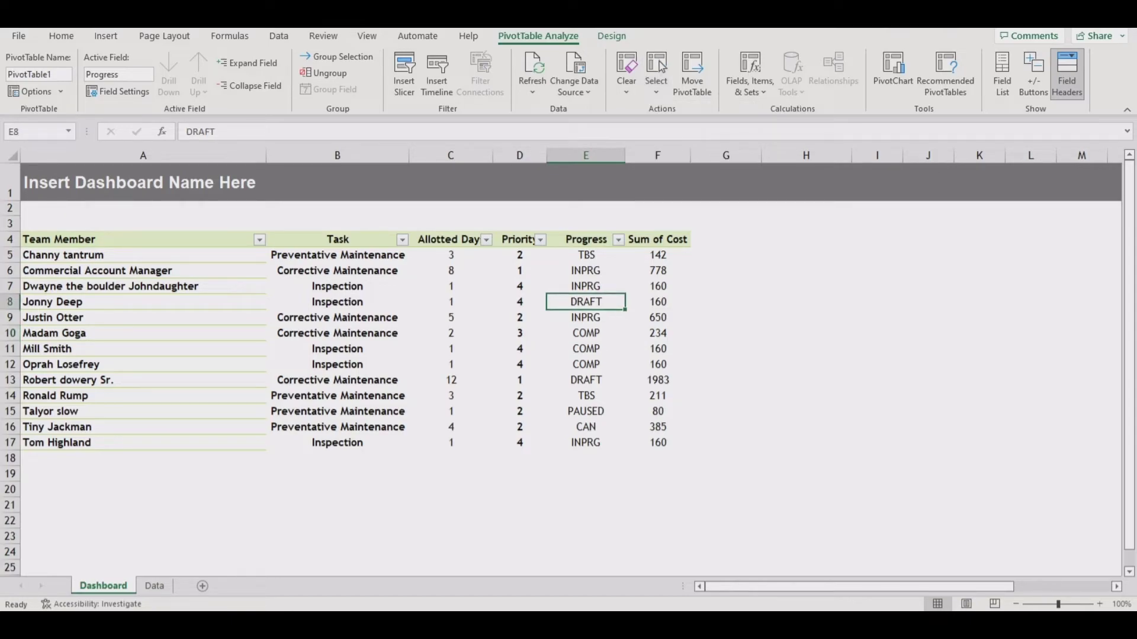
# - Refresh all workbook data to test whether the pivot table keeps its centered alignment
pyautogui.click(61, 36)
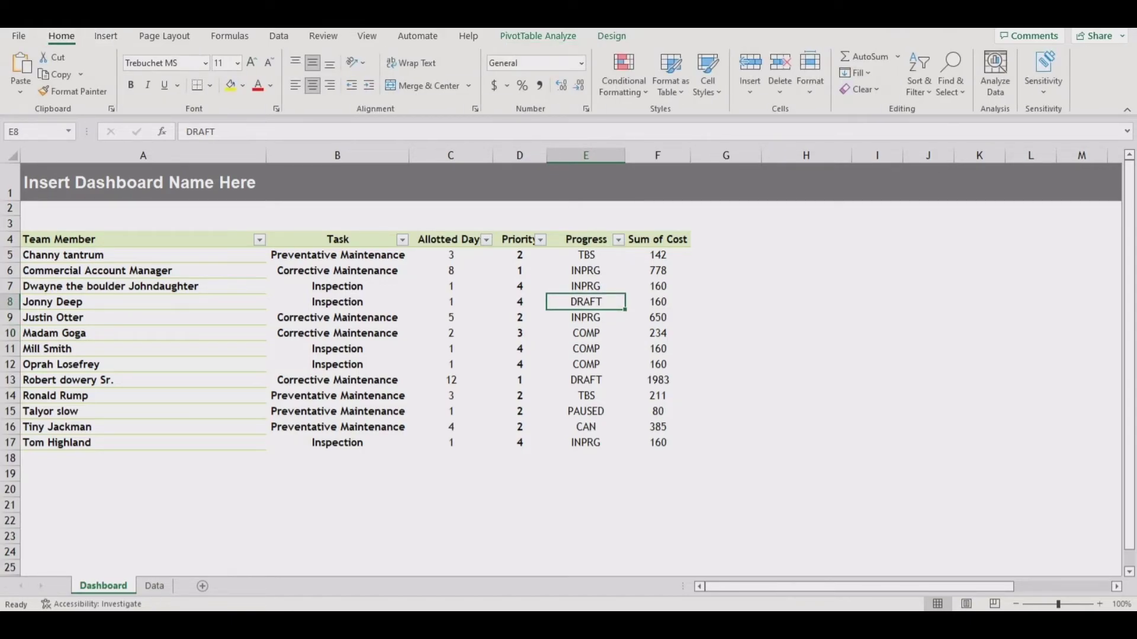
pyautogui.click(279, 36)
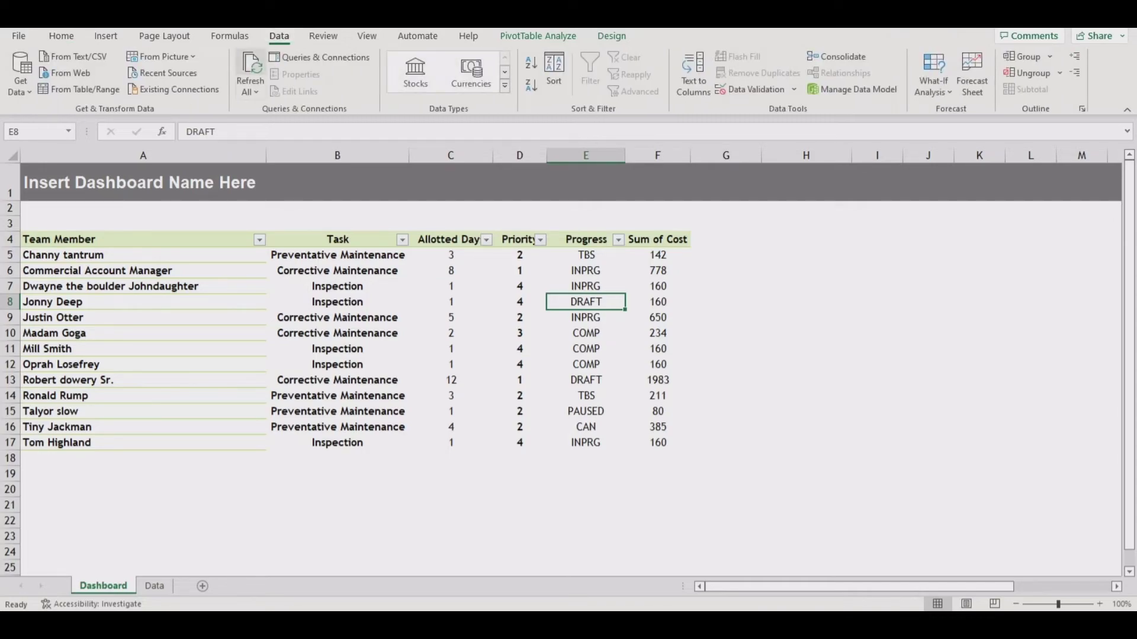